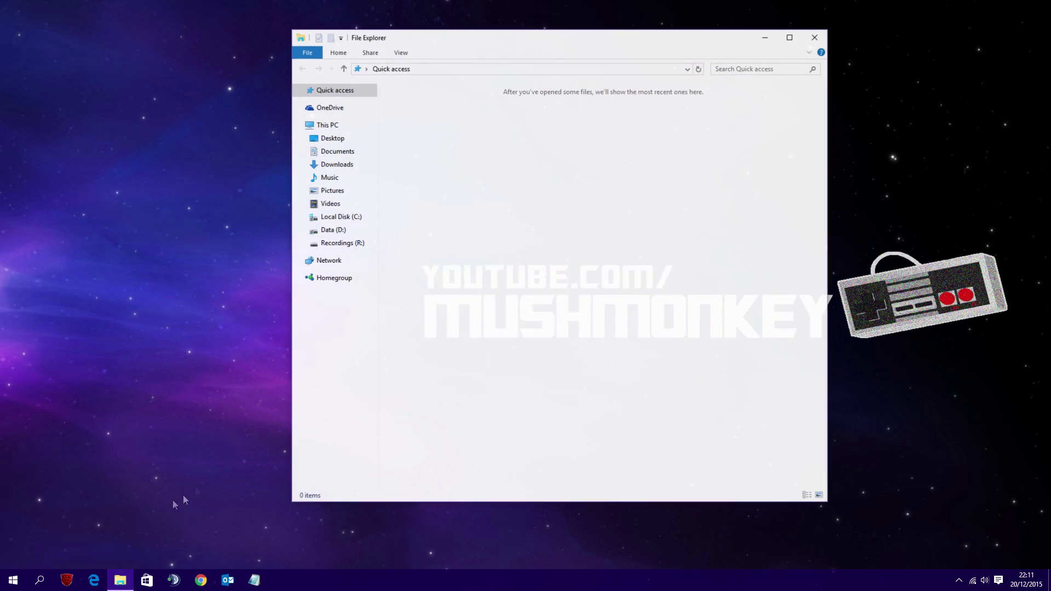
- Expand Data (D:) in the folder tree to list Steam, Users and Program Files
left_click(302, 230)
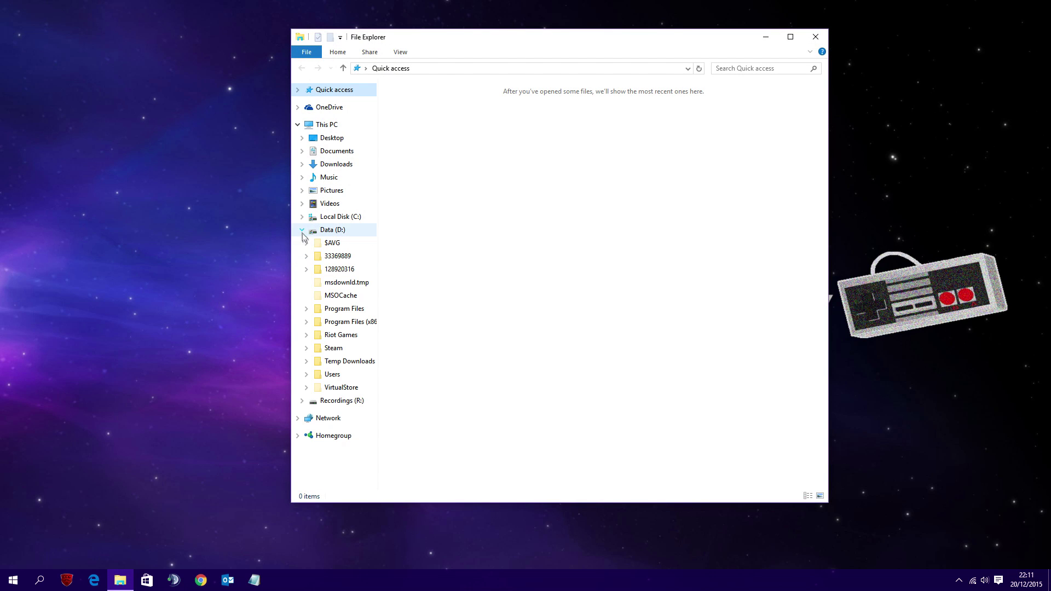
- Navigate to D:\Steam\steamapps\common\Arma 2 Operation Arrowhead\Expansion\BattlEye
left_click(325, 348)
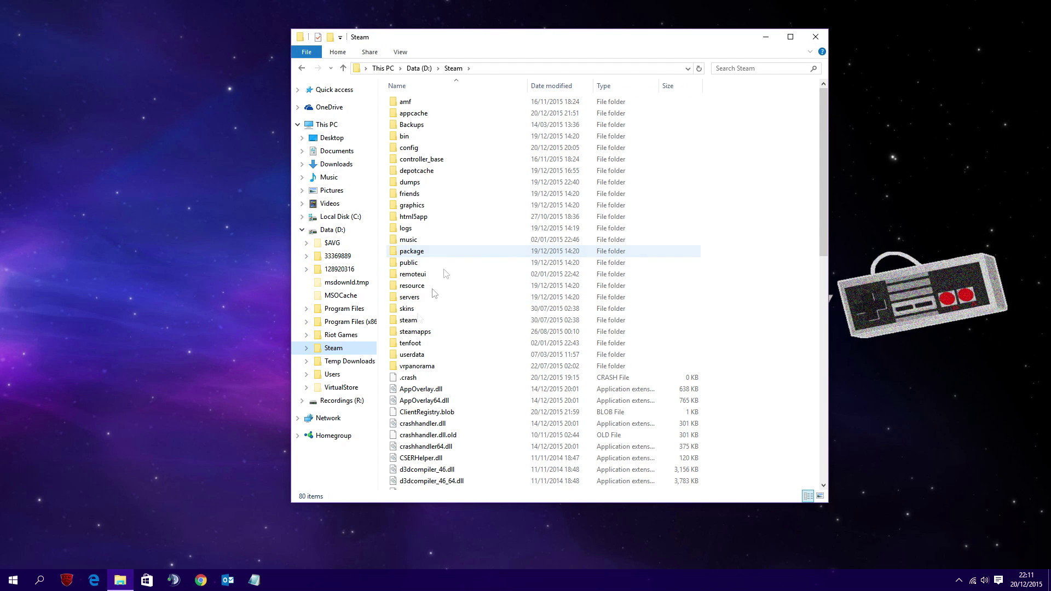
double_click(410, 335)
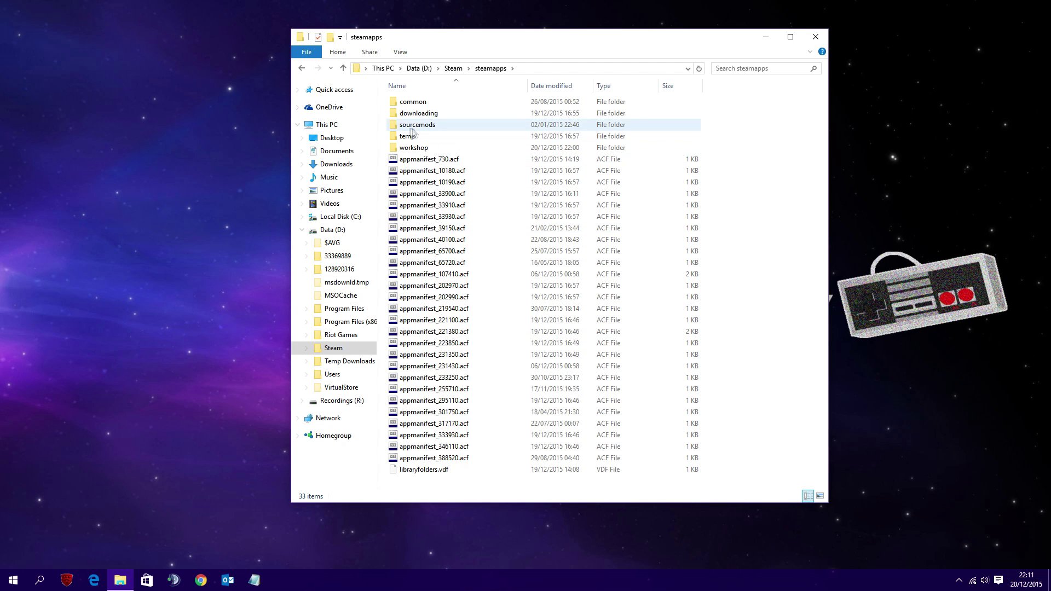
double_click(413, 101)
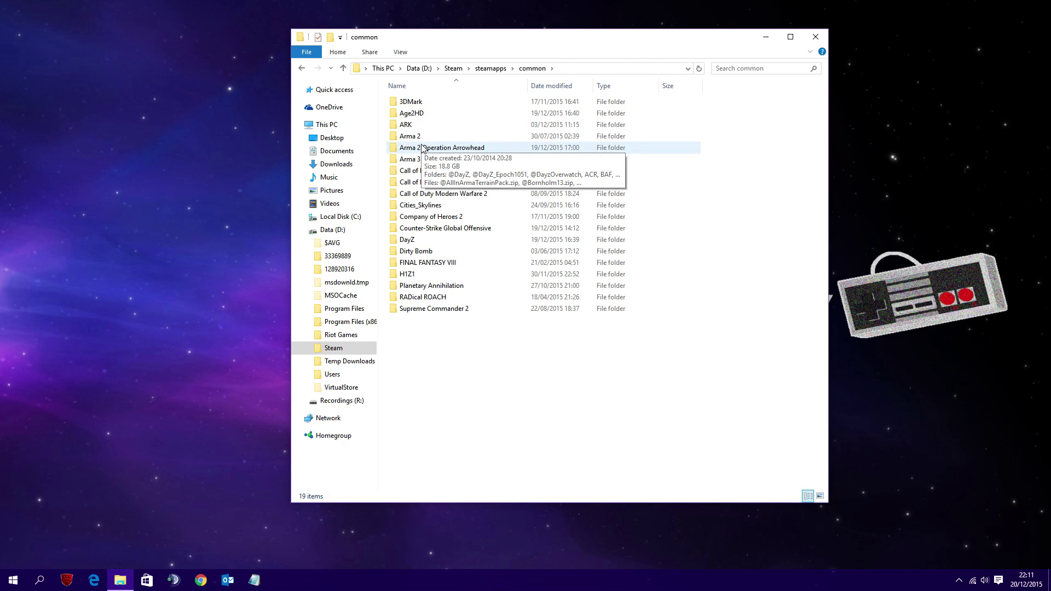
left_click(423, 148)
left_click(422, 149)
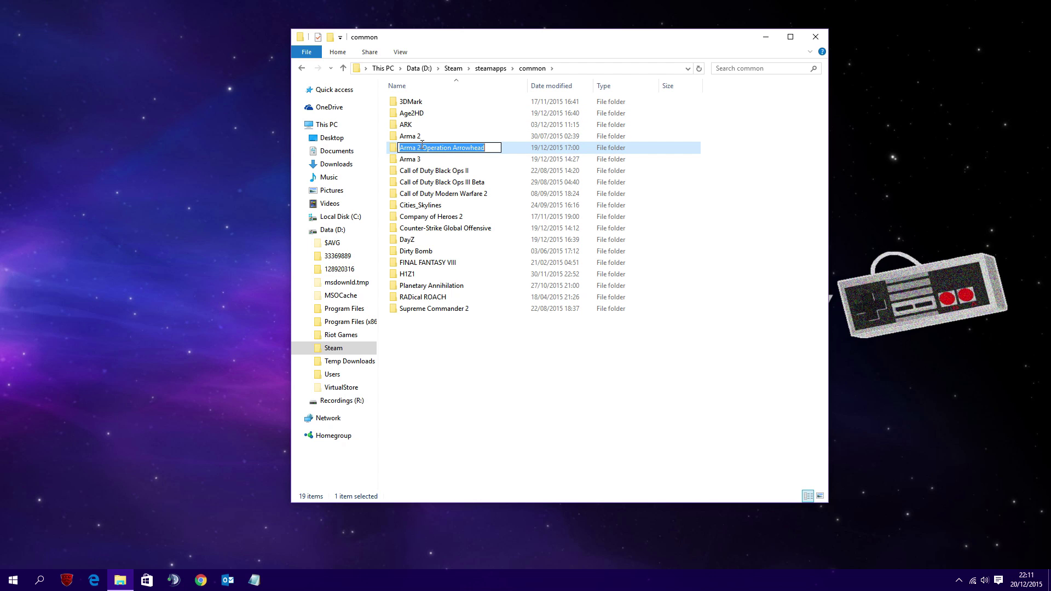
double_click(512, 143)
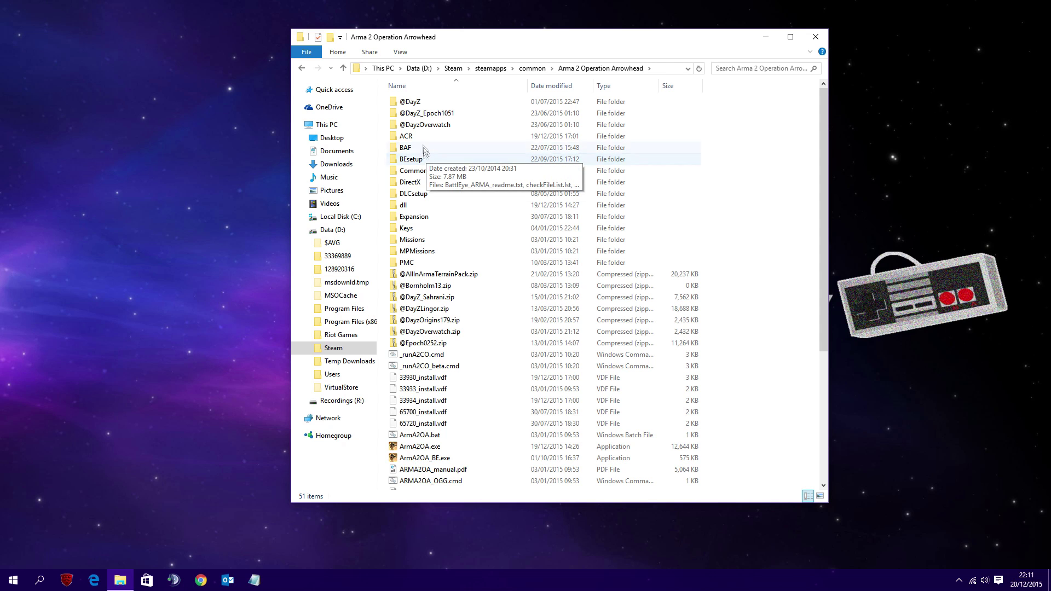
double_click(426, 218)
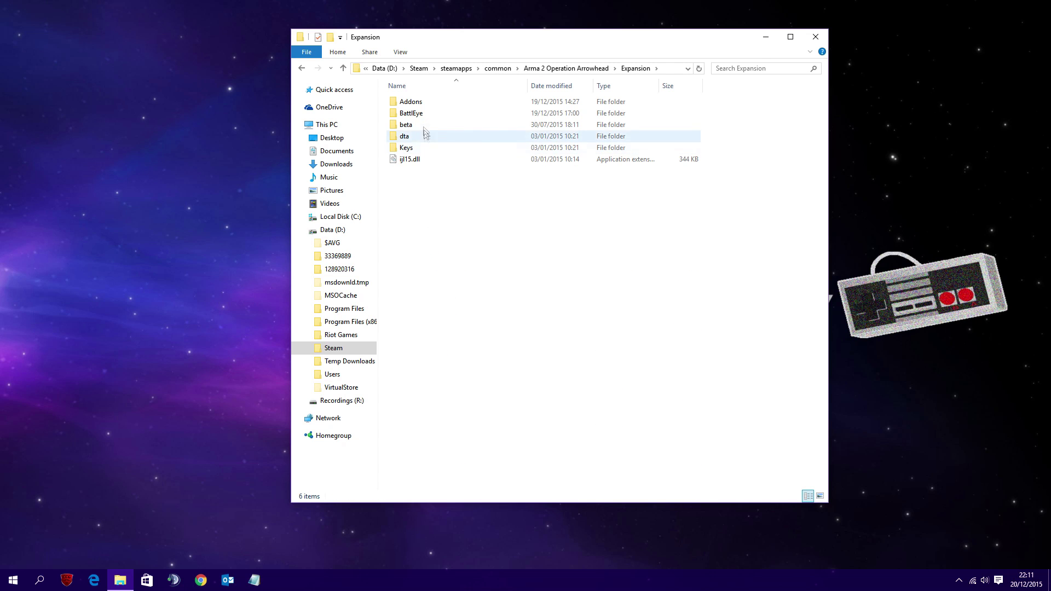
double_click(421, 113)
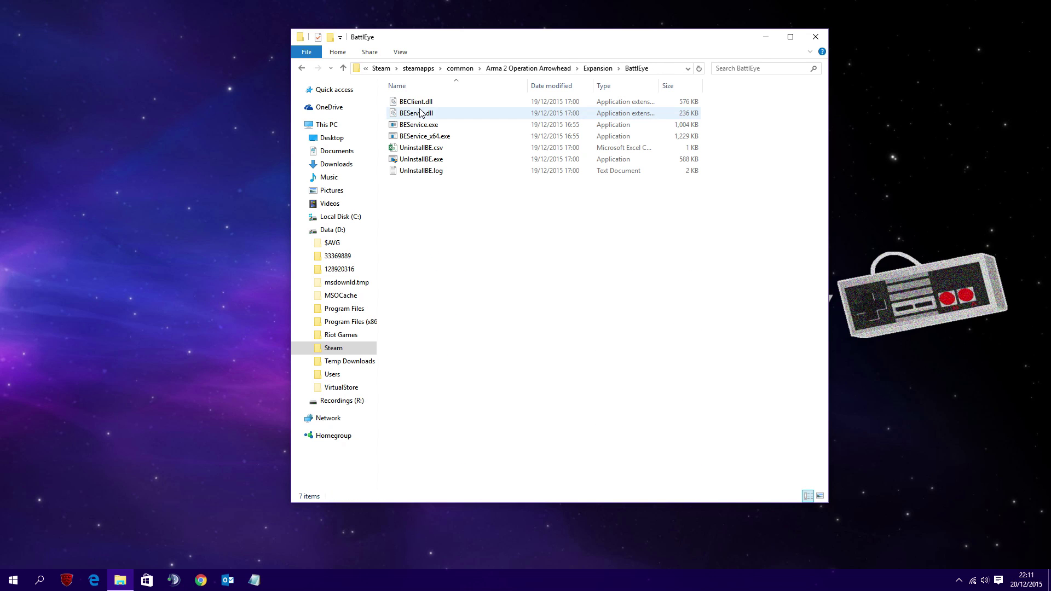
- Run UnInstallBE.exe as administrator and confirm the BattlEye uninstall
double_click(426, 159)
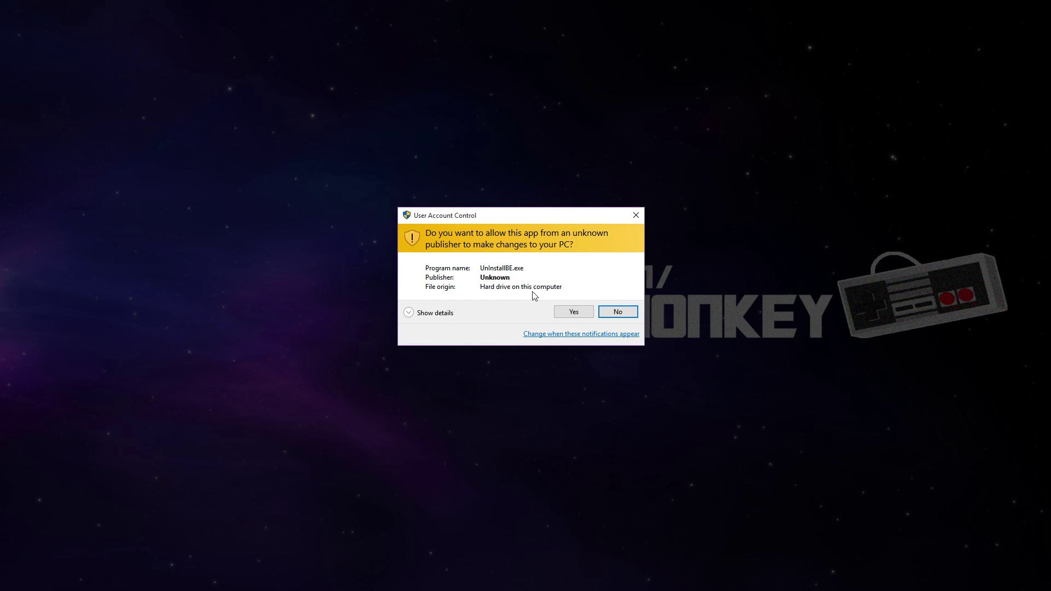
left_click(564, 316)
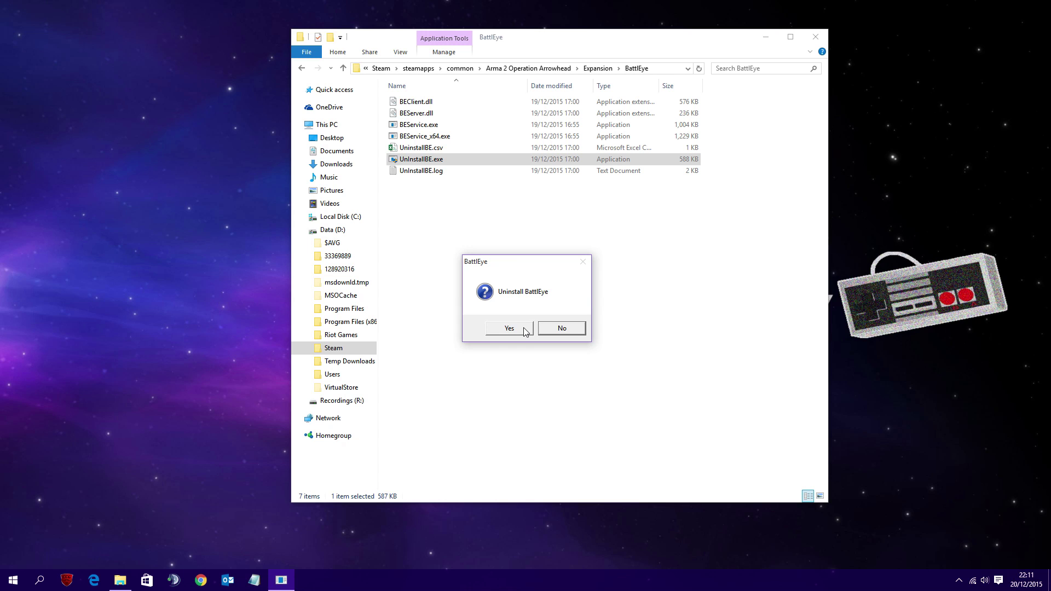
left_click(525, 329)
left_click(558, 329)
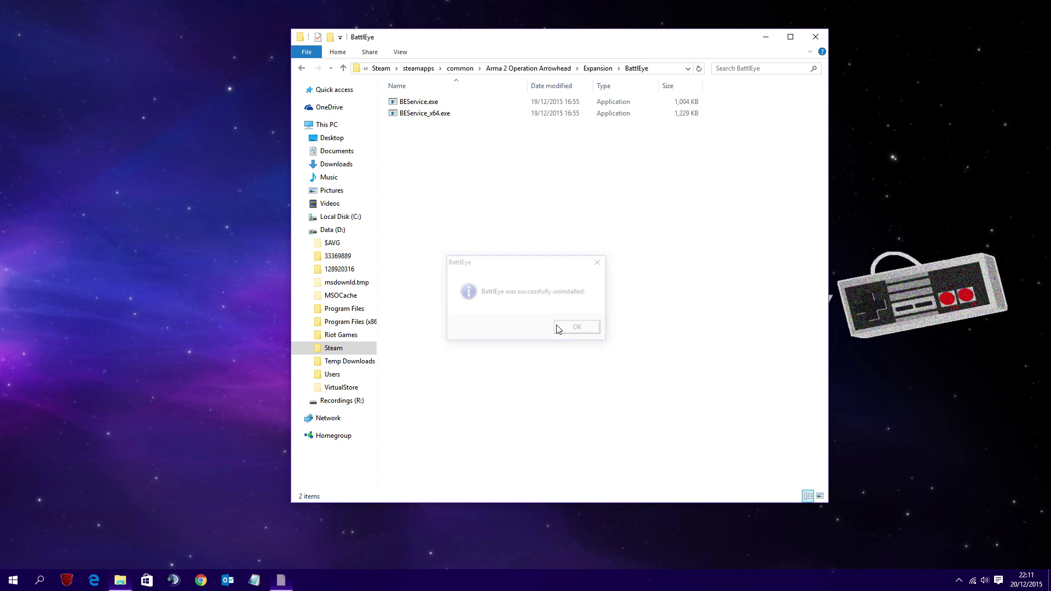
- Delete the leftover BEService.exe and BEService_x64.exe files
left_click_drag(540, 257, 416, 105)
right_click(414, 107)
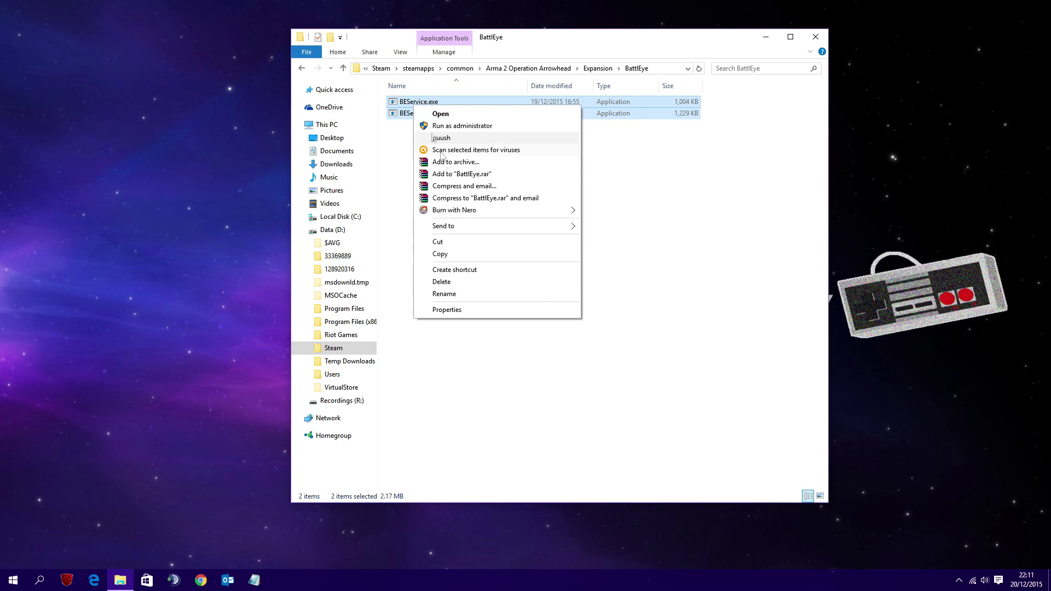
left_click(458, 282)
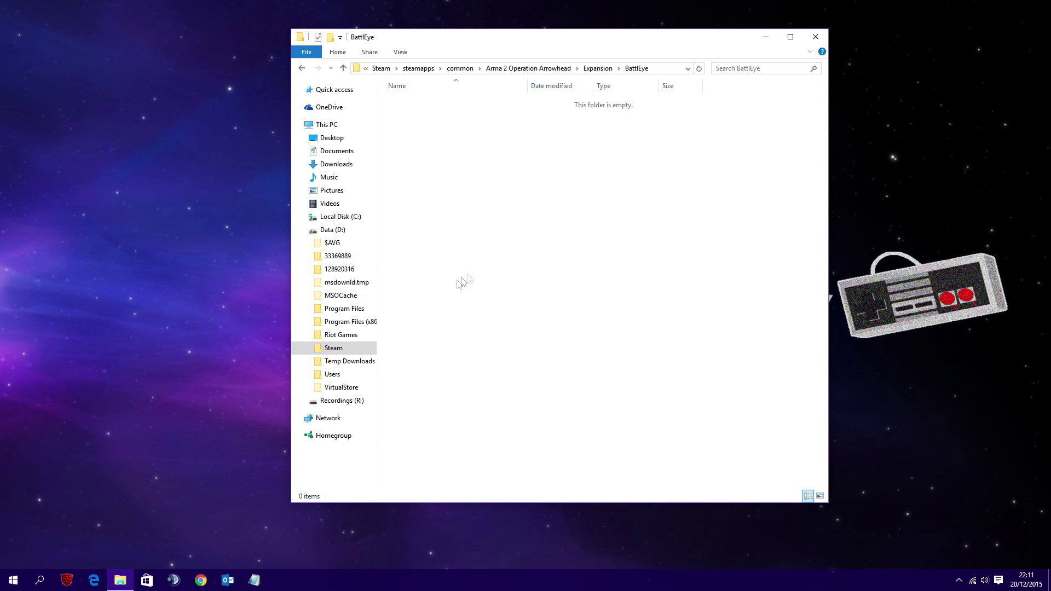
- Show the Local Files page of Arma 2: Operation Arrowhead's Steam properties
left_click(301, 68)
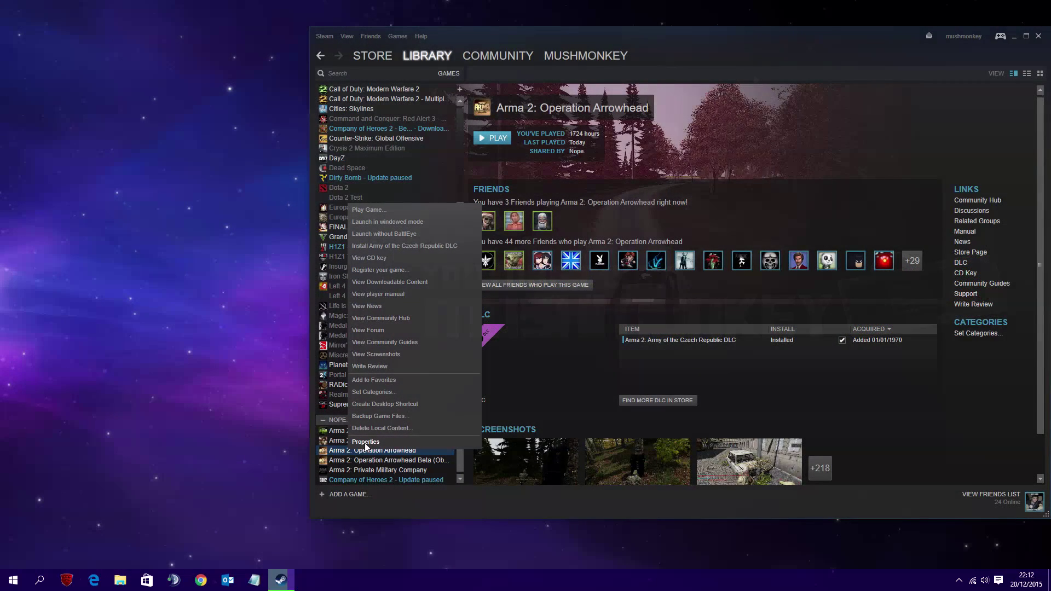
left_click(366, 441)
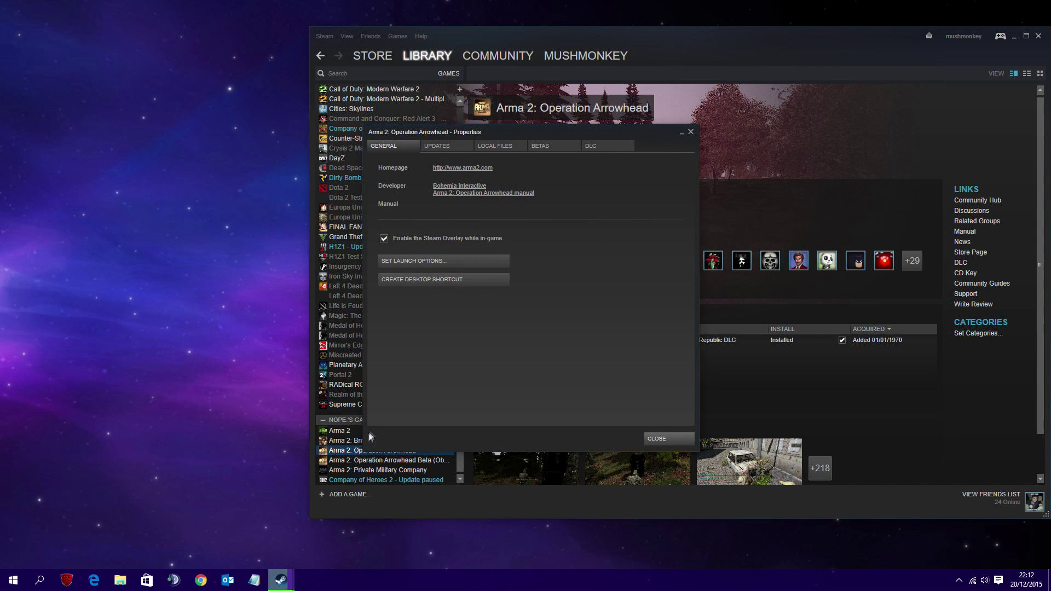
left_click(491, 145)
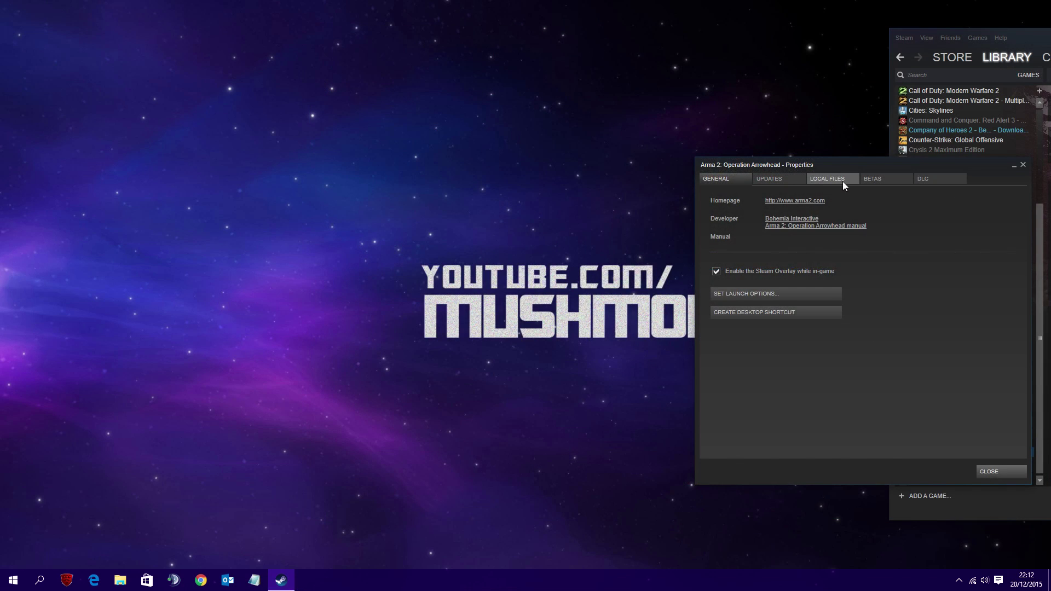
left_click(840, 180)
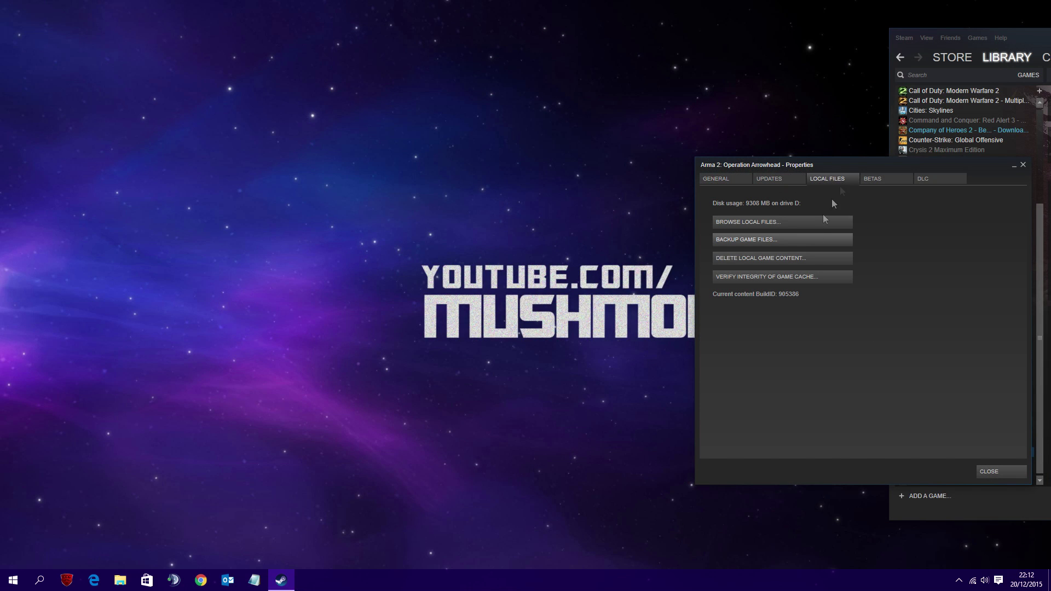
- Verify the game cache, approving the UAC and uninstall prompts, re-acquiring 6 failed files
left_click(784, 279)
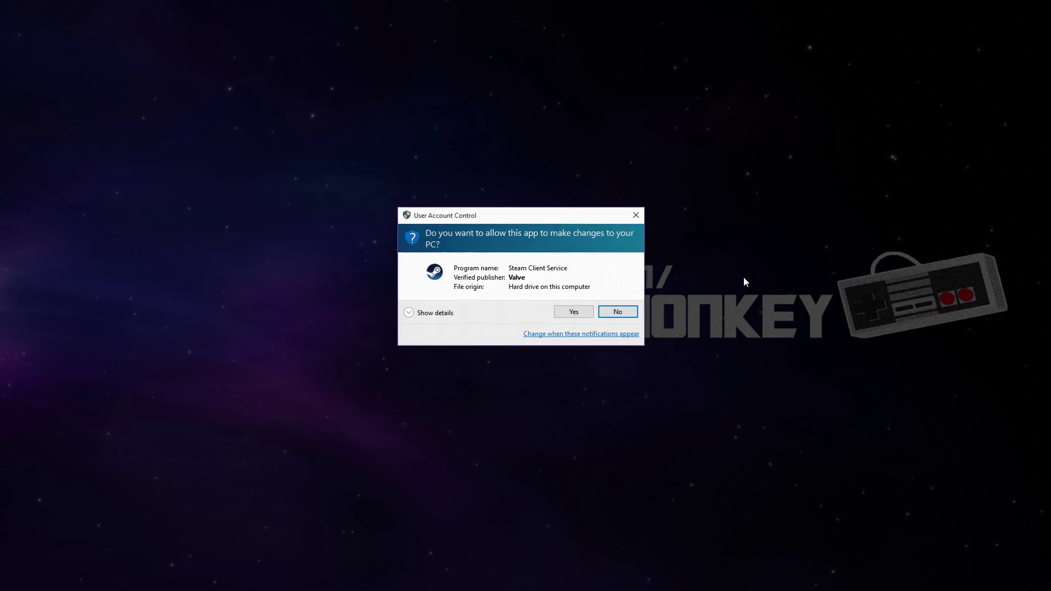
left_click(571, 311)
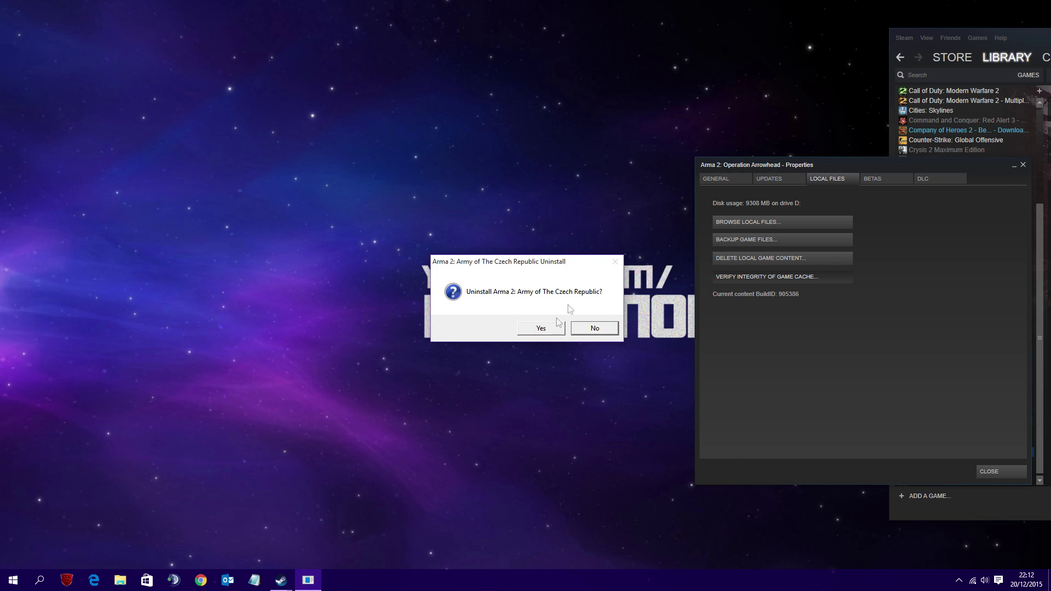
left_click(540, 328)
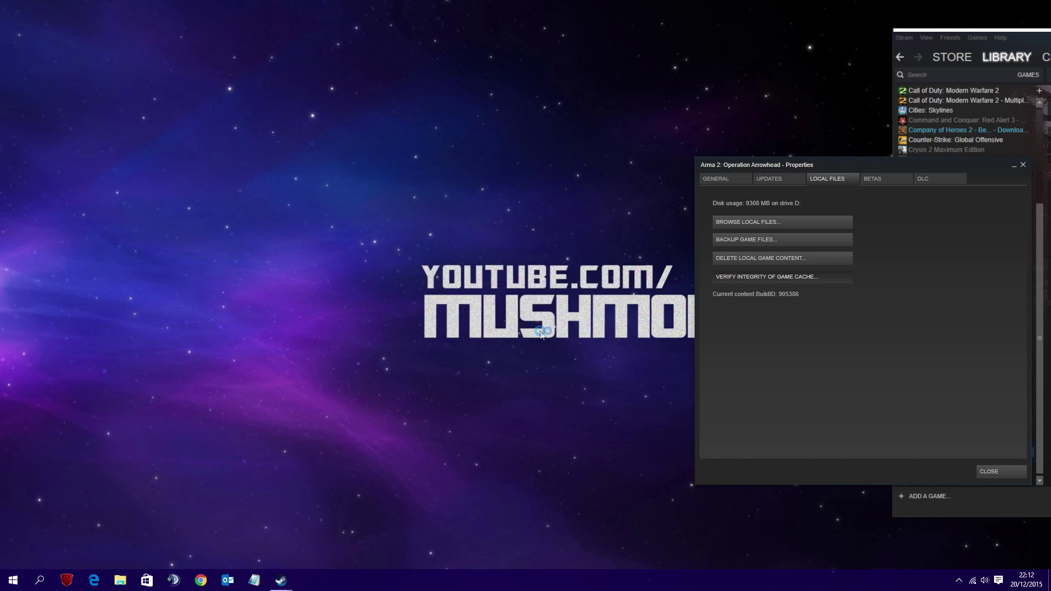
left_click(611, 328)
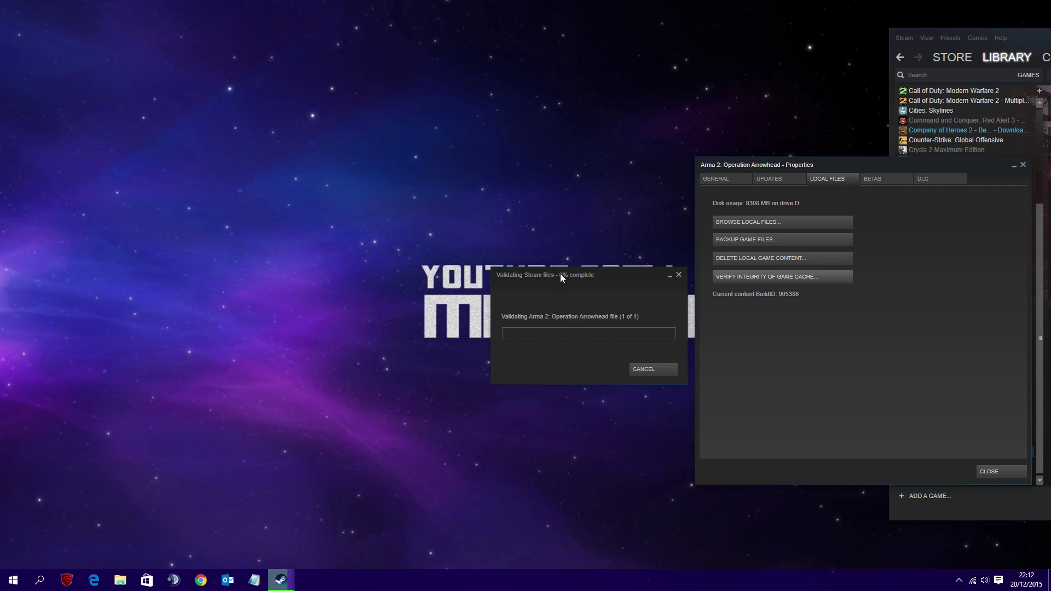
left_click_drag(560, 273, 432, 141)
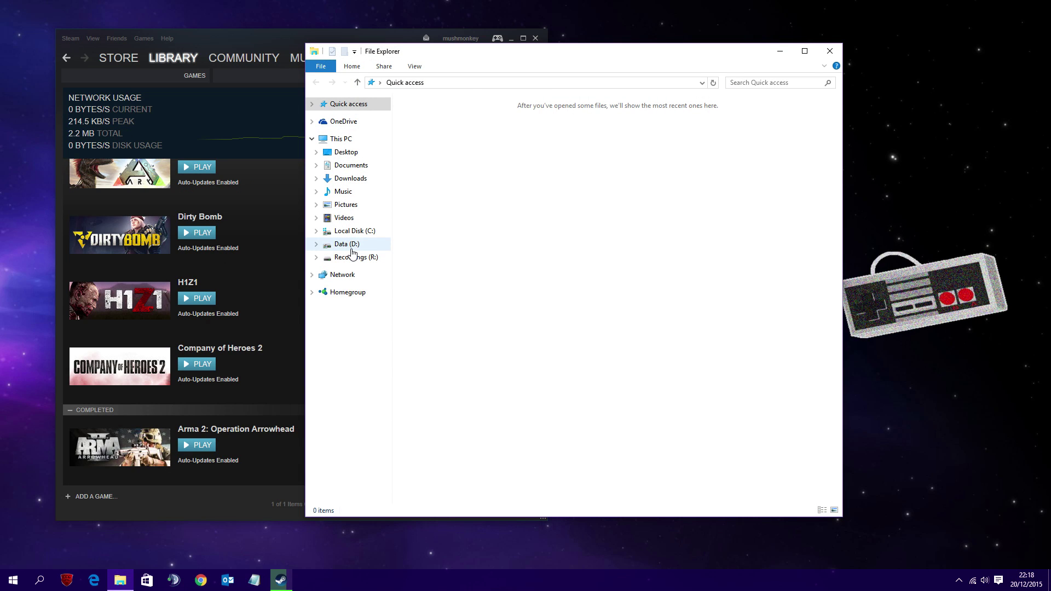
- Browse to C:\Program Files (x86)\Common Files\BattlEye
left_click(351, 248)
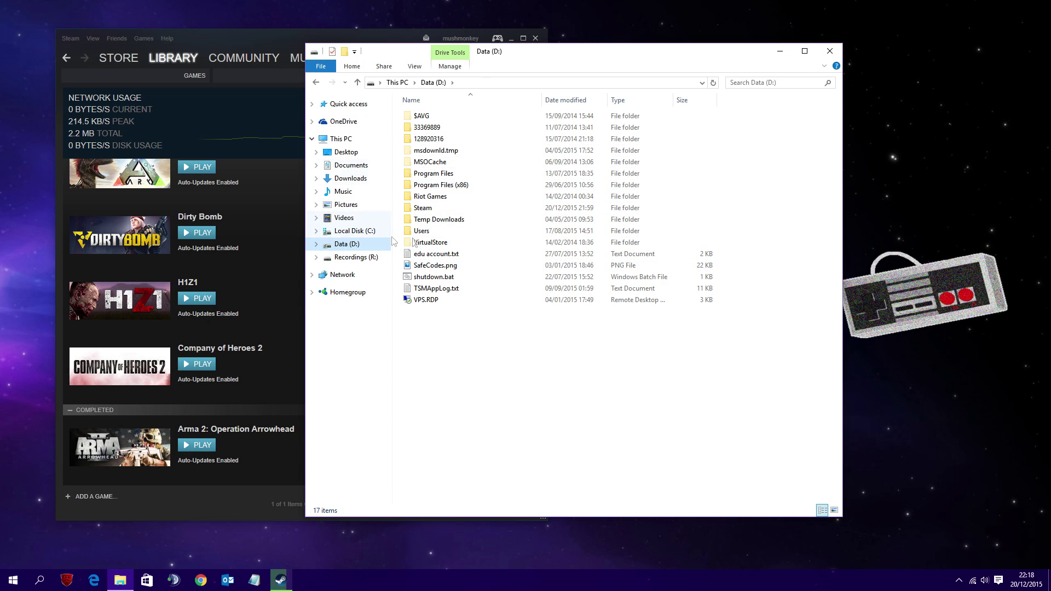
double_click(441, 186)
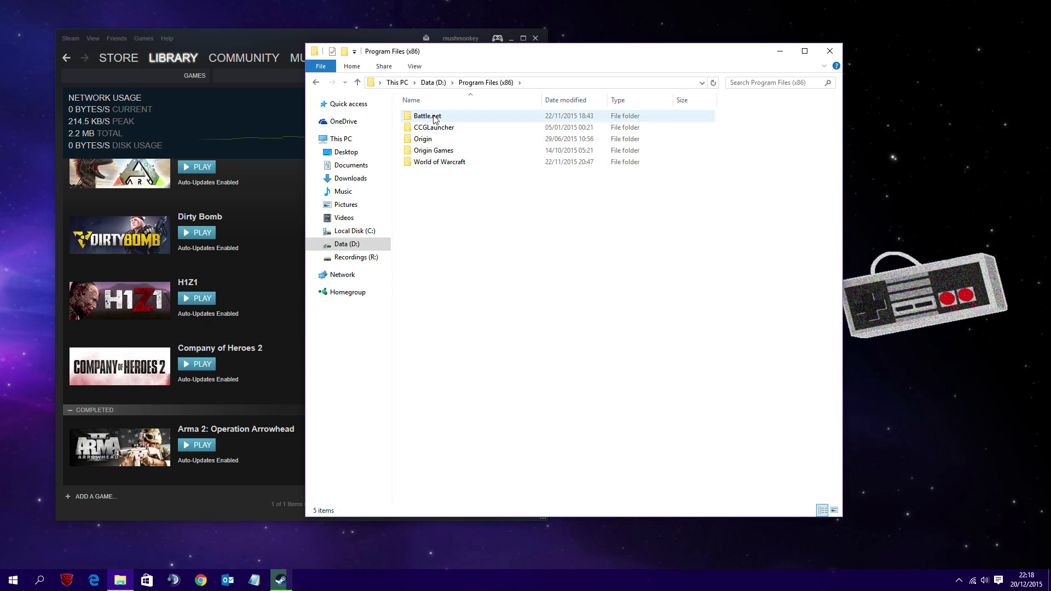
left_click(353, 231)
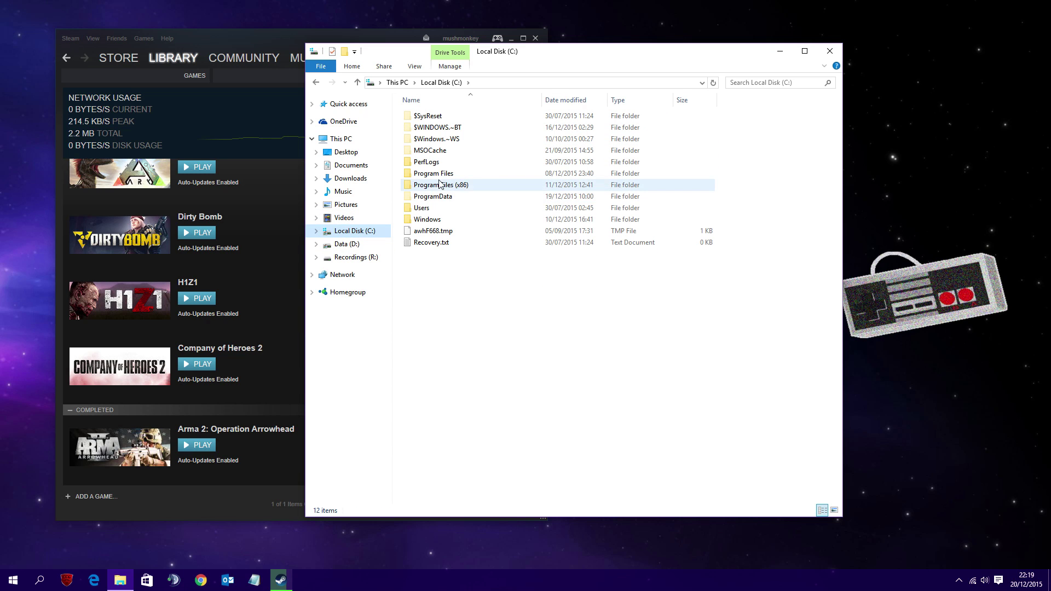
left_click(441, 186)
double_click(441, 186)
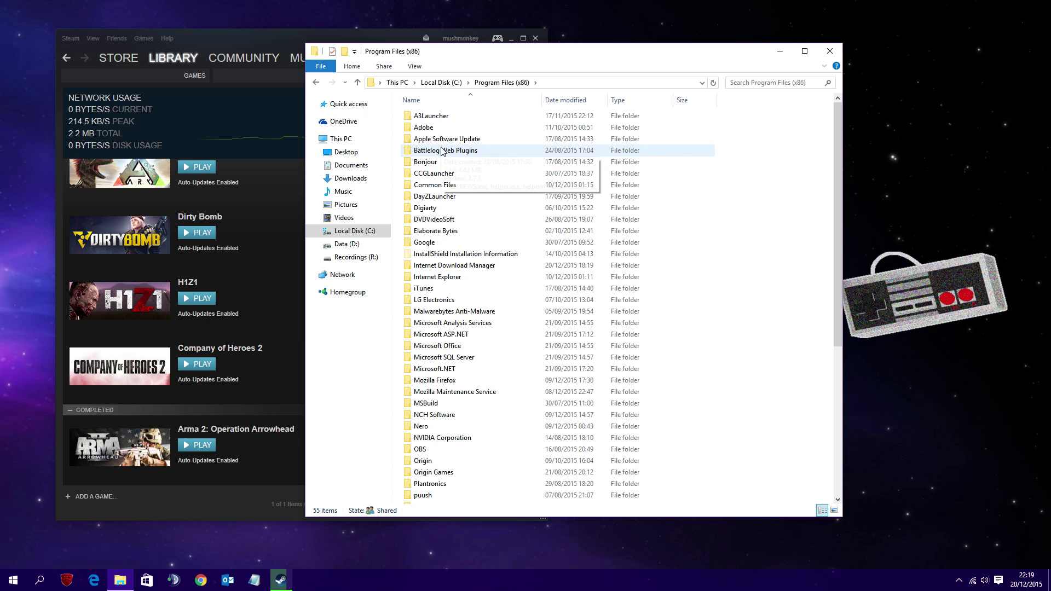
left_click(436, 186)
double_click(435, 187)
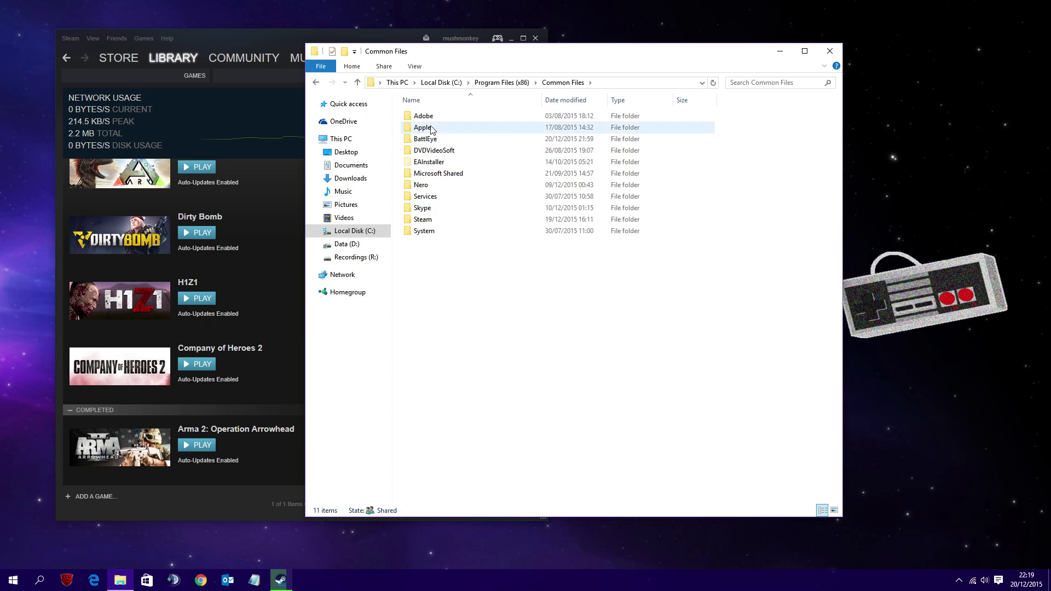
double_click(427, 139)
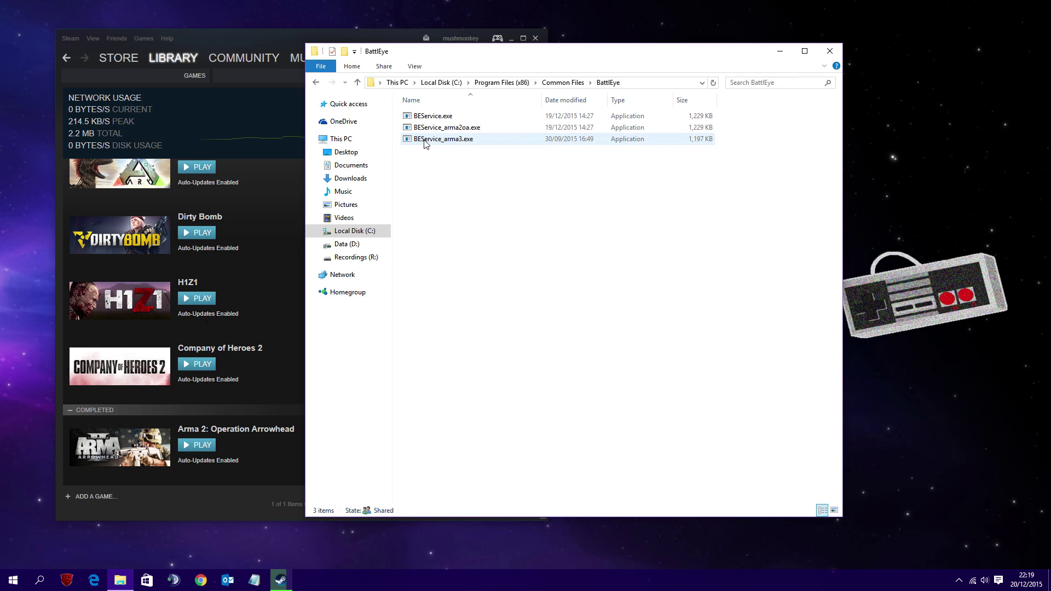
- Delete the BattlEye folder from Common Files
left_click(317, 83)
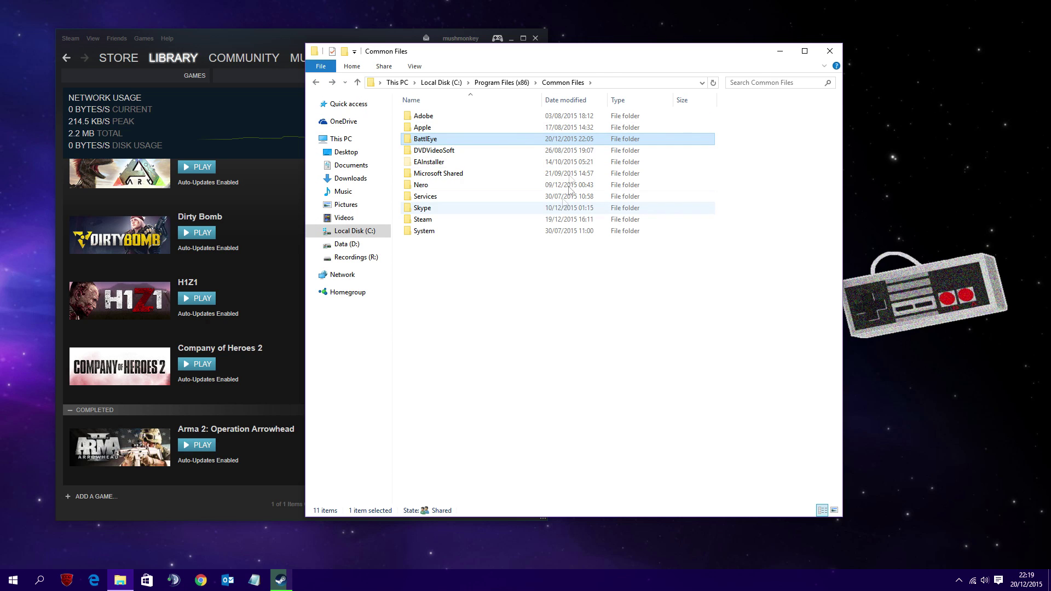
right_click(431, 139)
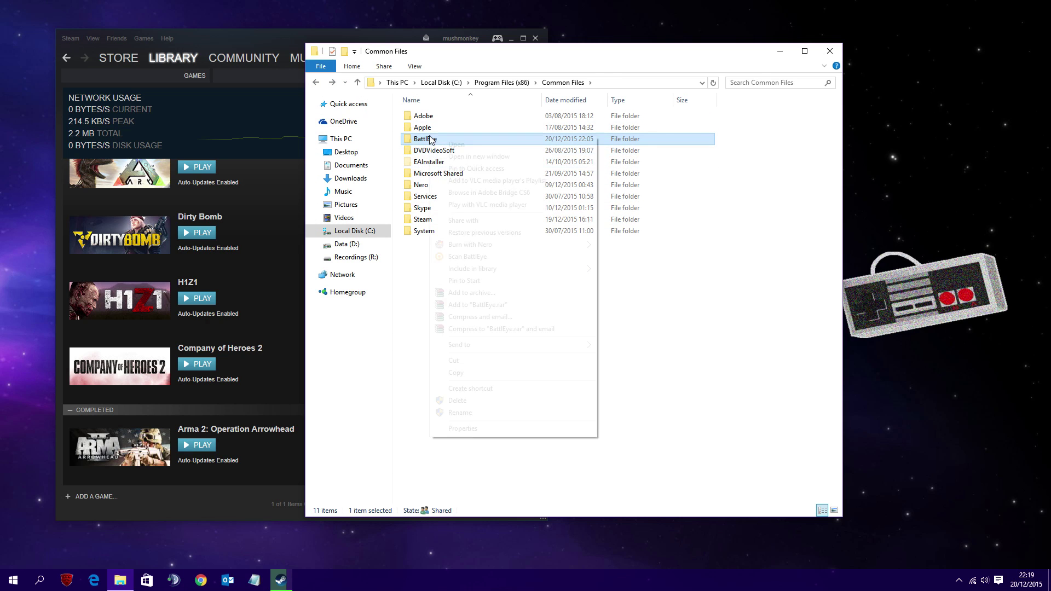
left_click(465, 400)
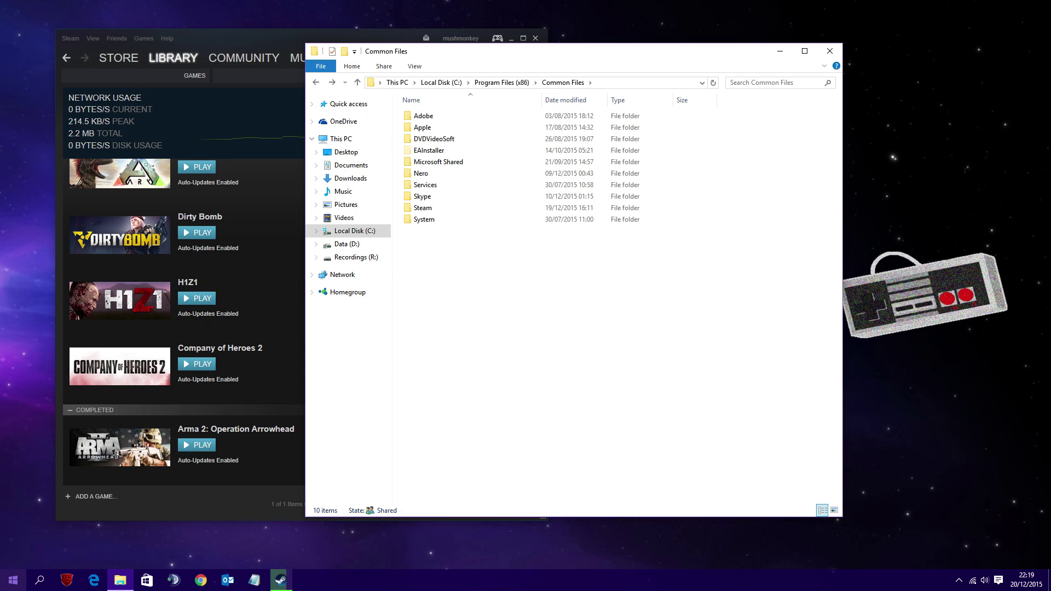
key("super+r")
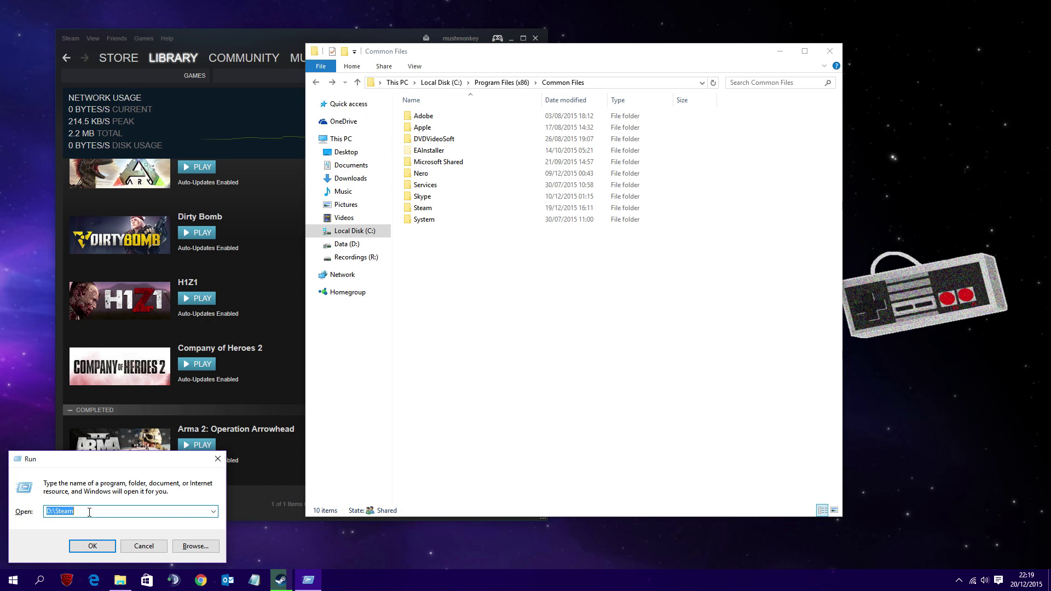
- Go via %appdata% to AppData\Local\ArmA 2 OA
left_click(613, 83)
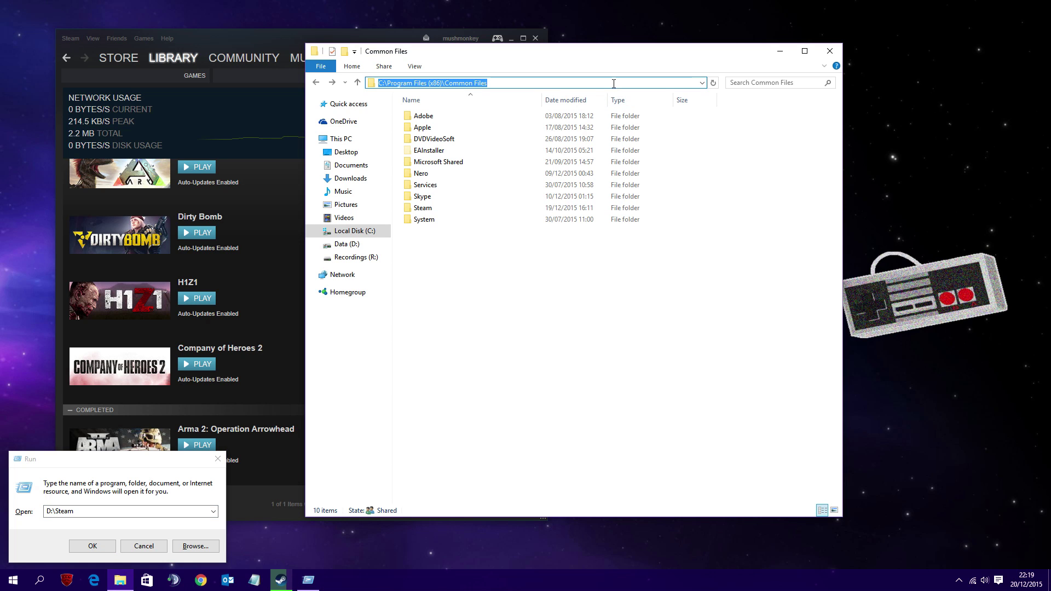
type("%appdata%")
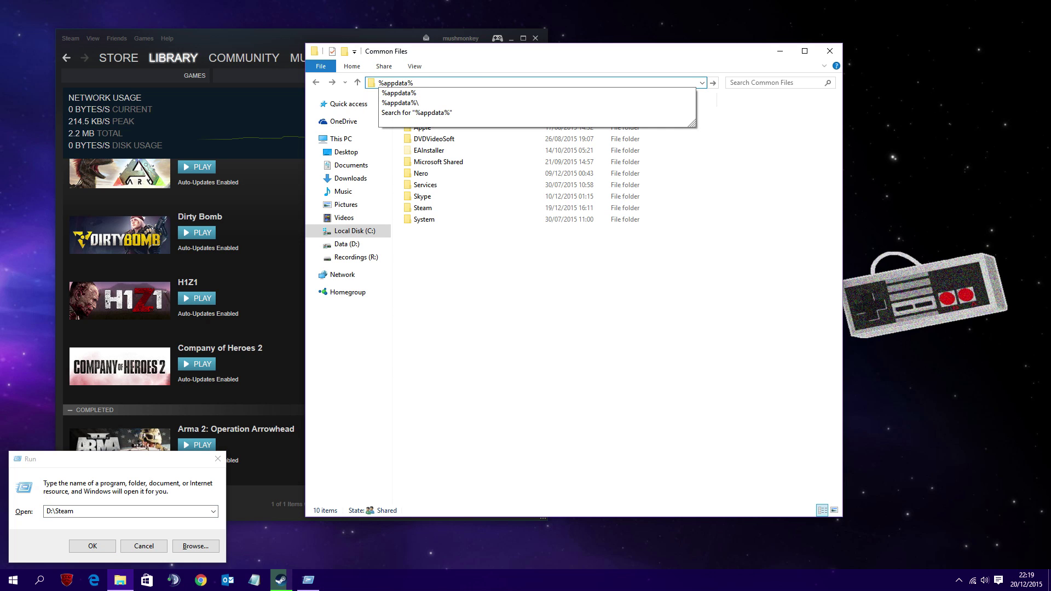
key("Return")
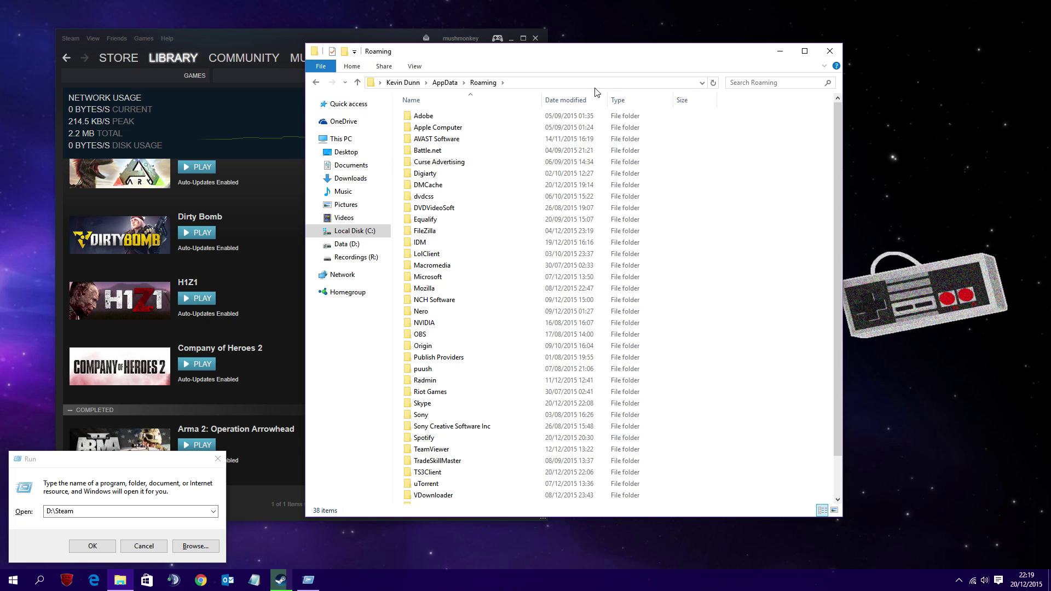
left_click(445, 83)
double_click(431, 140)
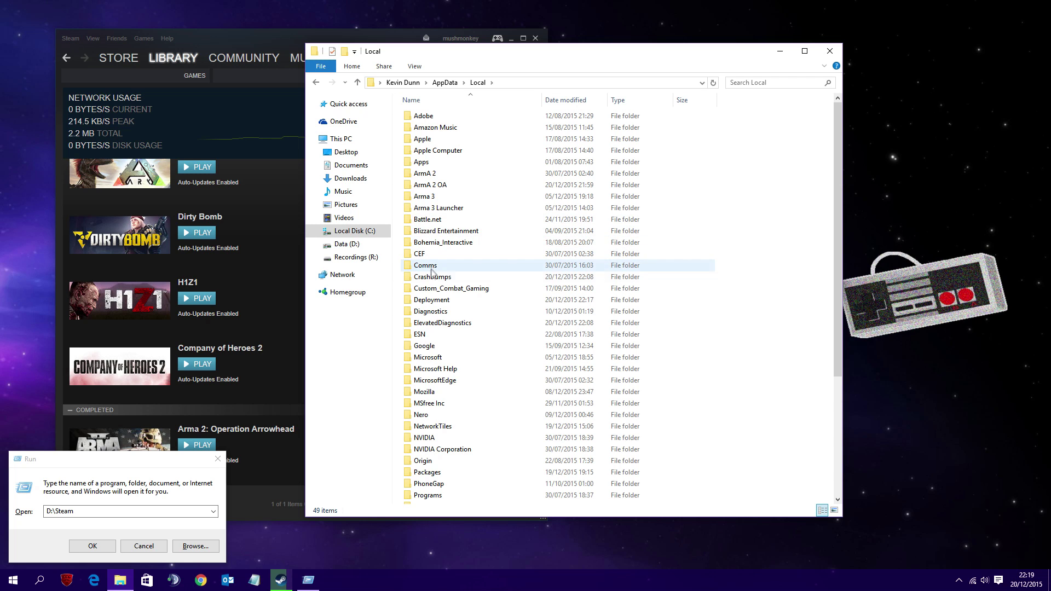
mouse_move(432, 186)
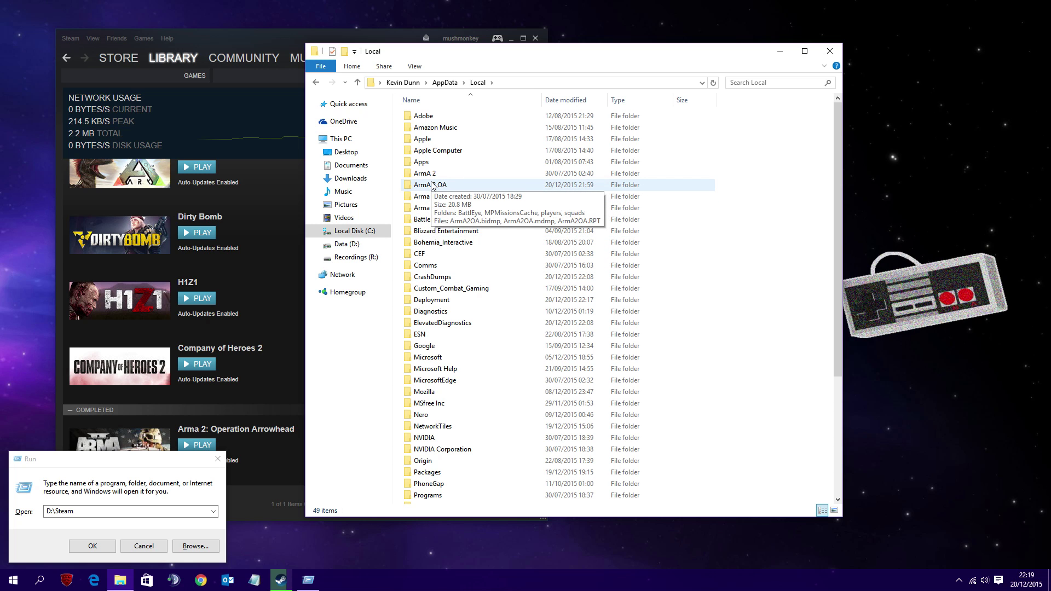
double_click(431, 185)
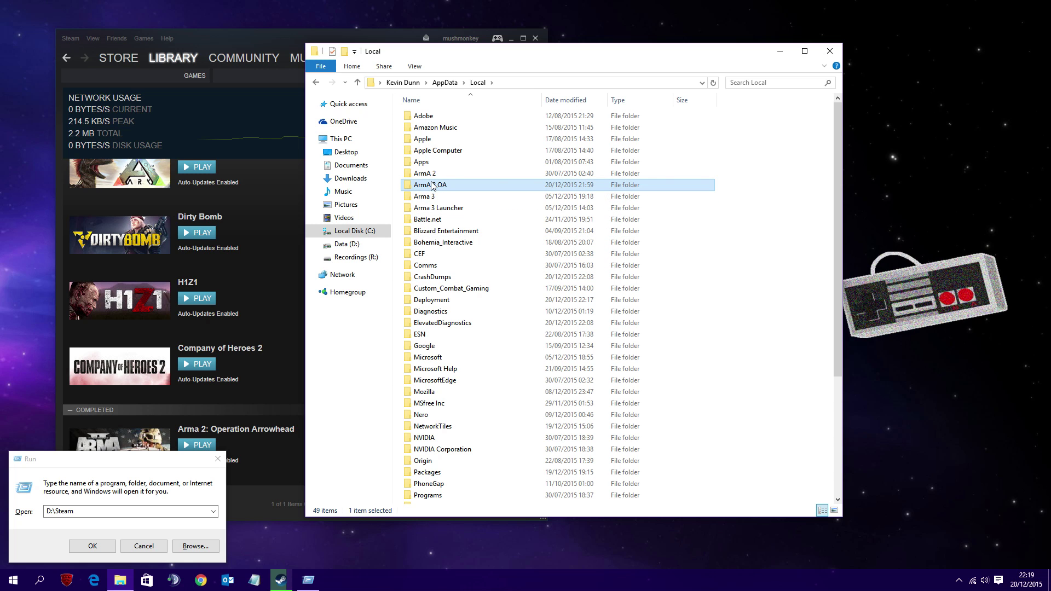
- Delete BEClient.dll from the ArmA 2 OA BattlEye folder
left_click(434, 120)
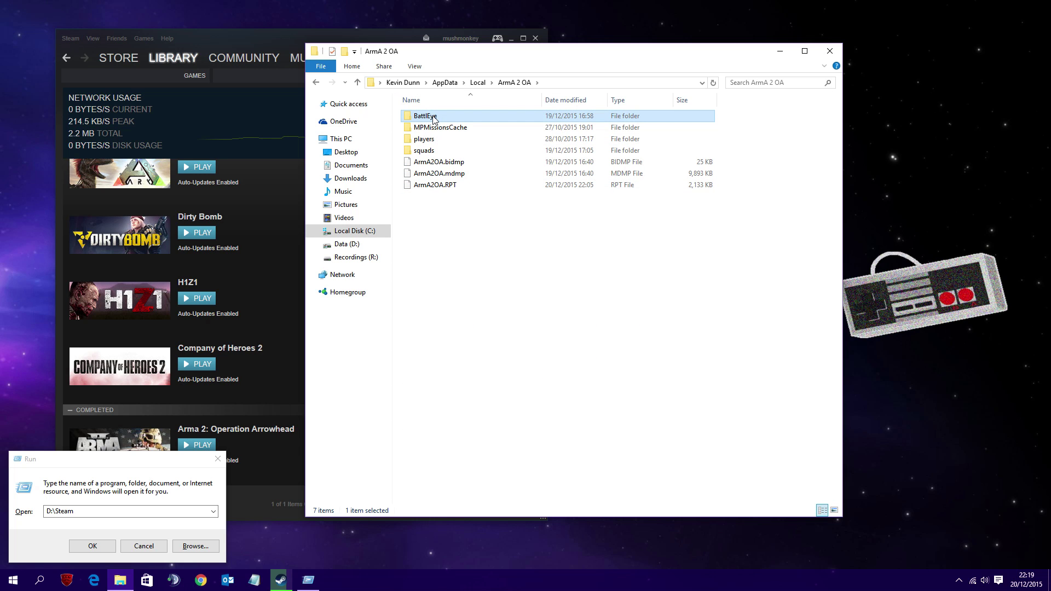
right_click(433, 119)
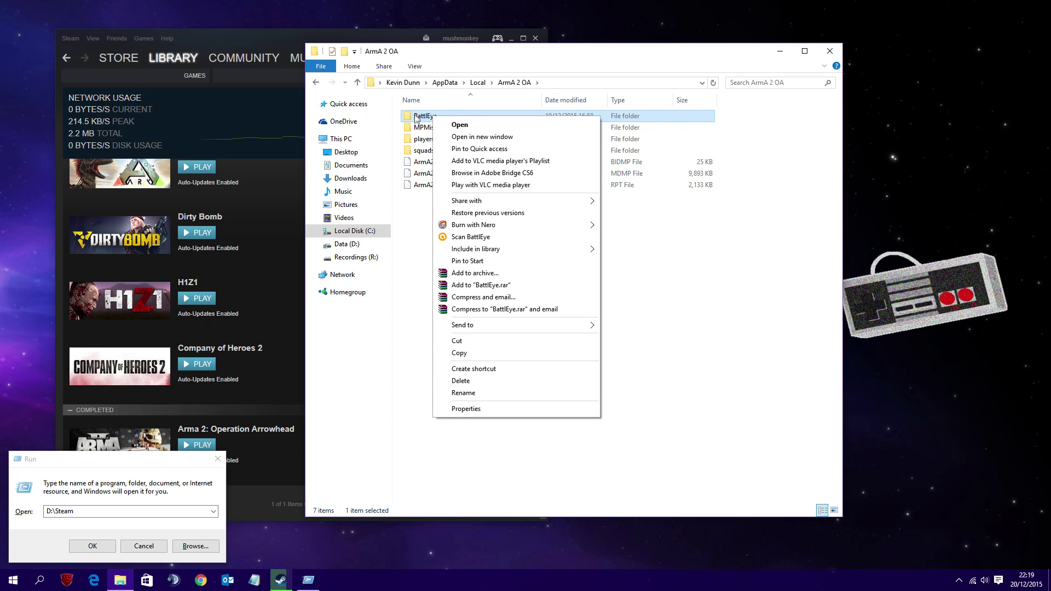
left_click(457, 123)
right_click(428, 117)
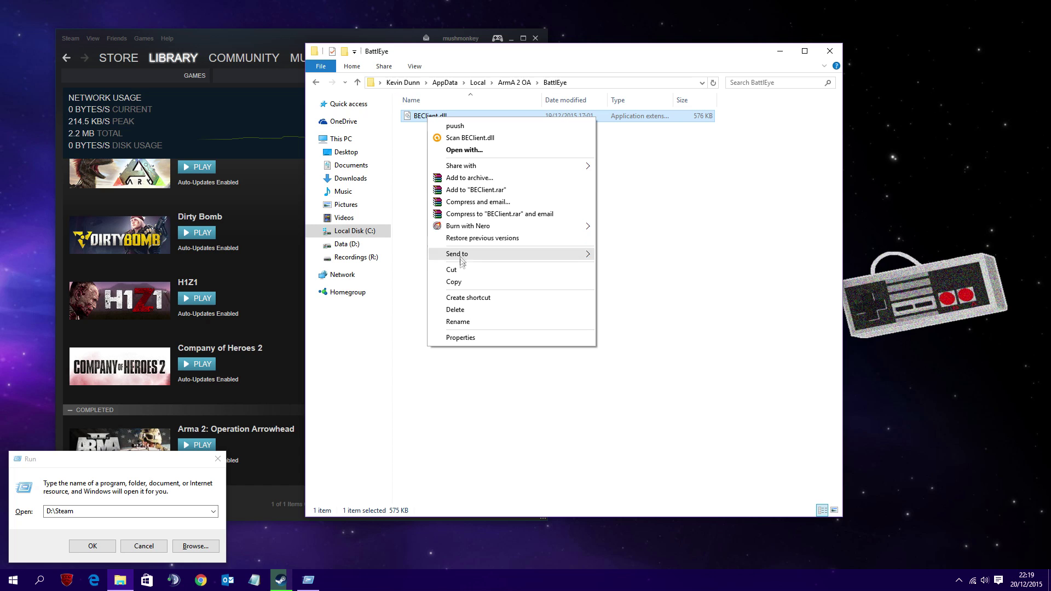
left_click(455, 309)
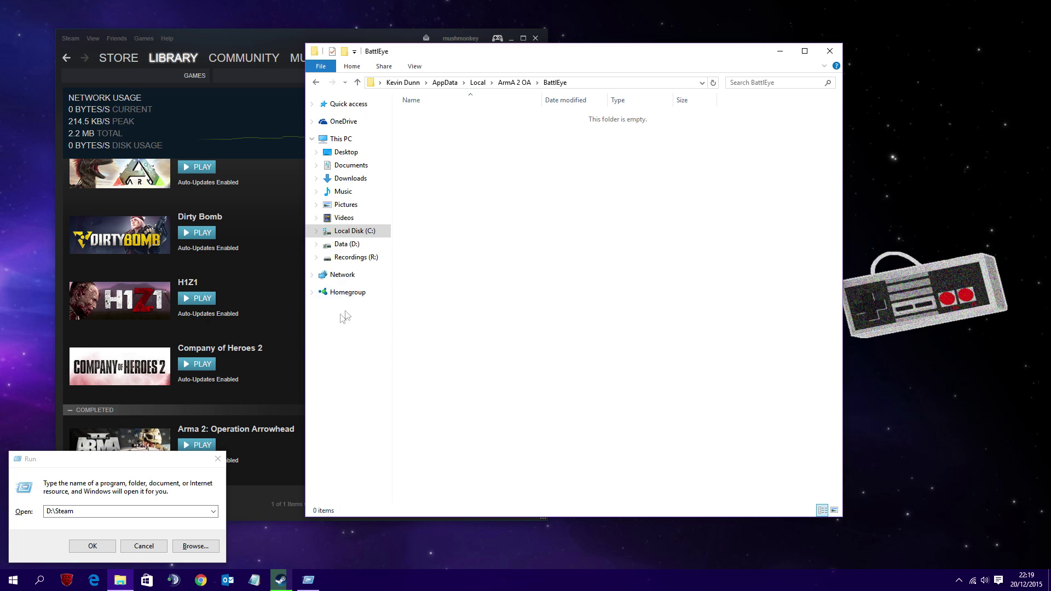
left_click(241, 234)
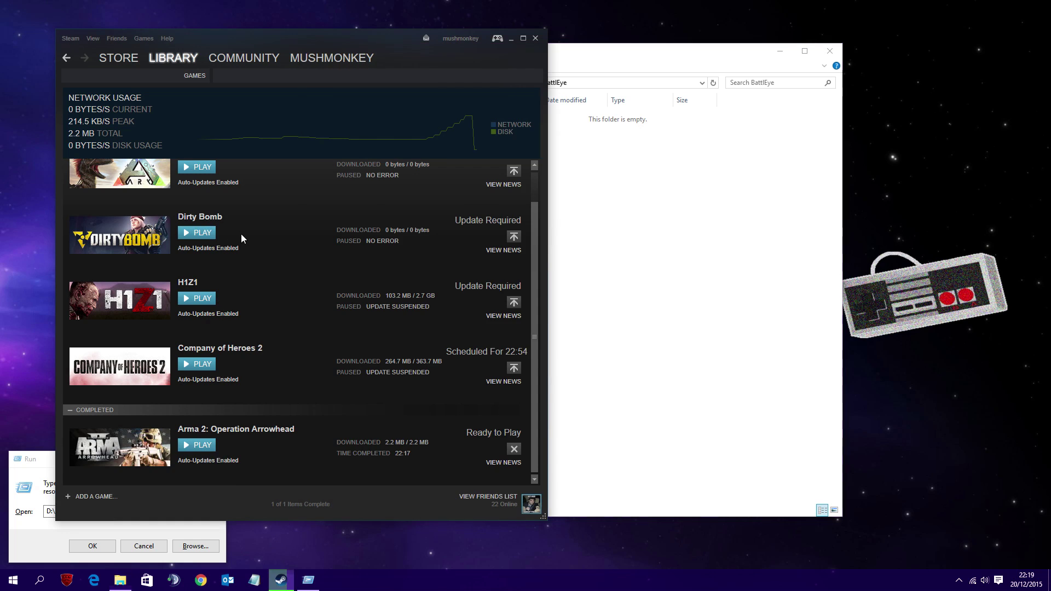
- Play Arma 2: Operation Arrowhead with BattlEye, approving UAC and completing BattlEye setup
left_click(205, 445)
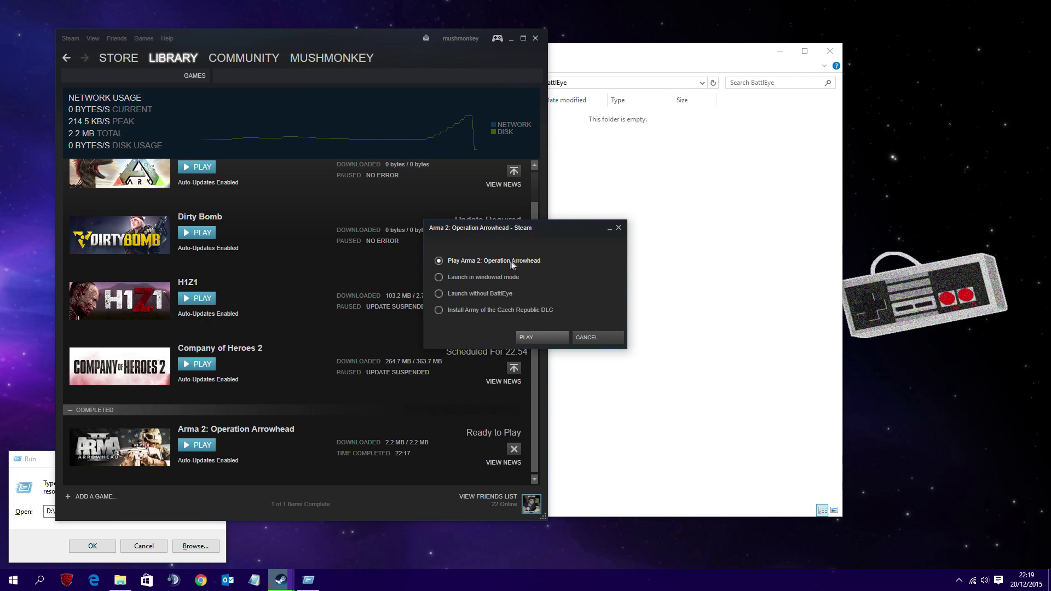
left_click(527, 337)
left_click(567, 310)
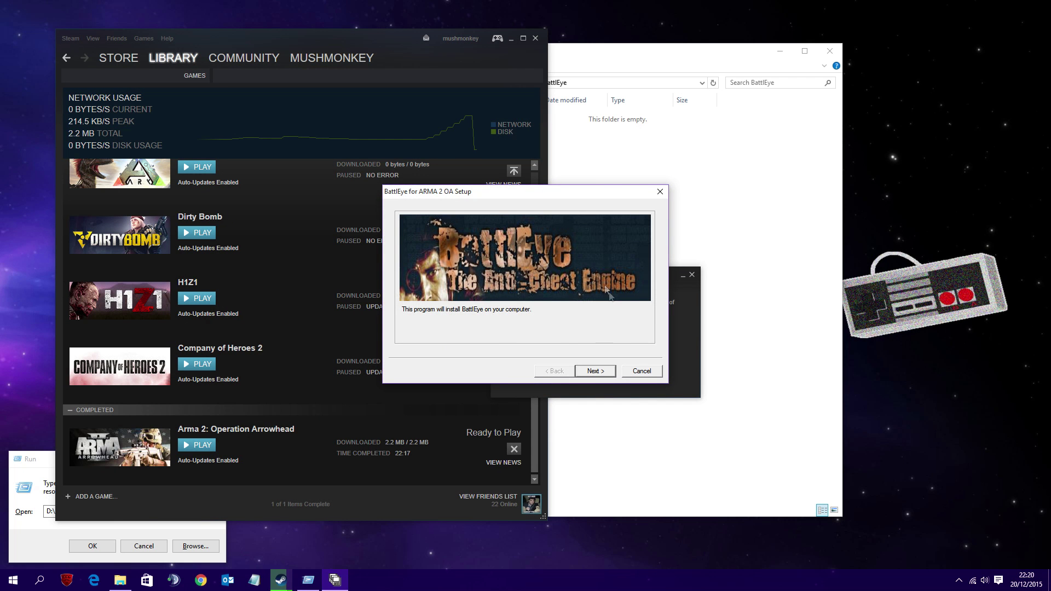
left_click(595, 373)
left_click(599, 373)
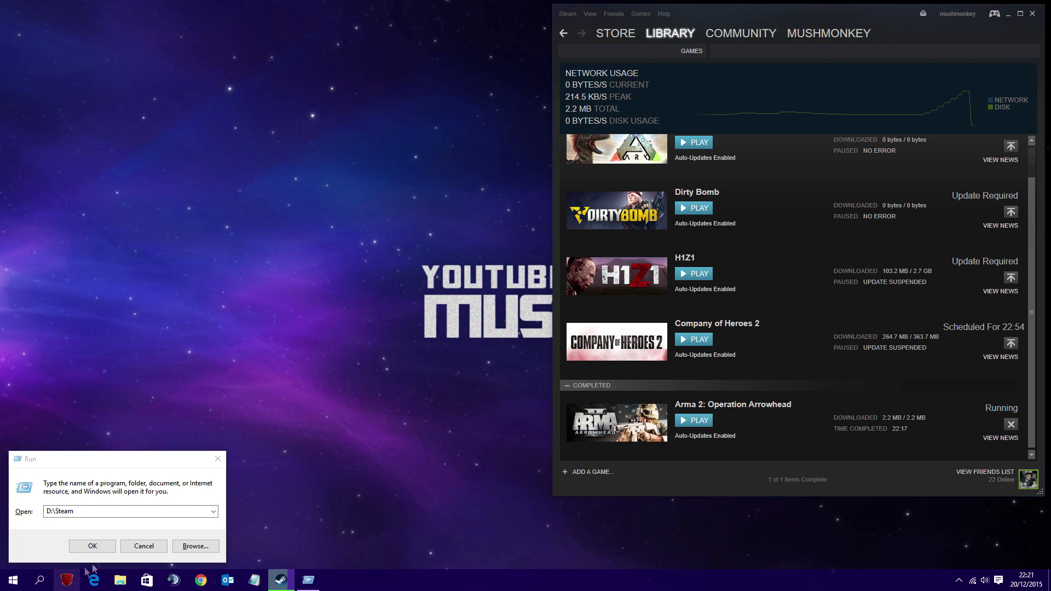
- Open the OverPoch EU 1 server from CCG Launcher's Servers list, then open Task Manager
left_click(125, 547)
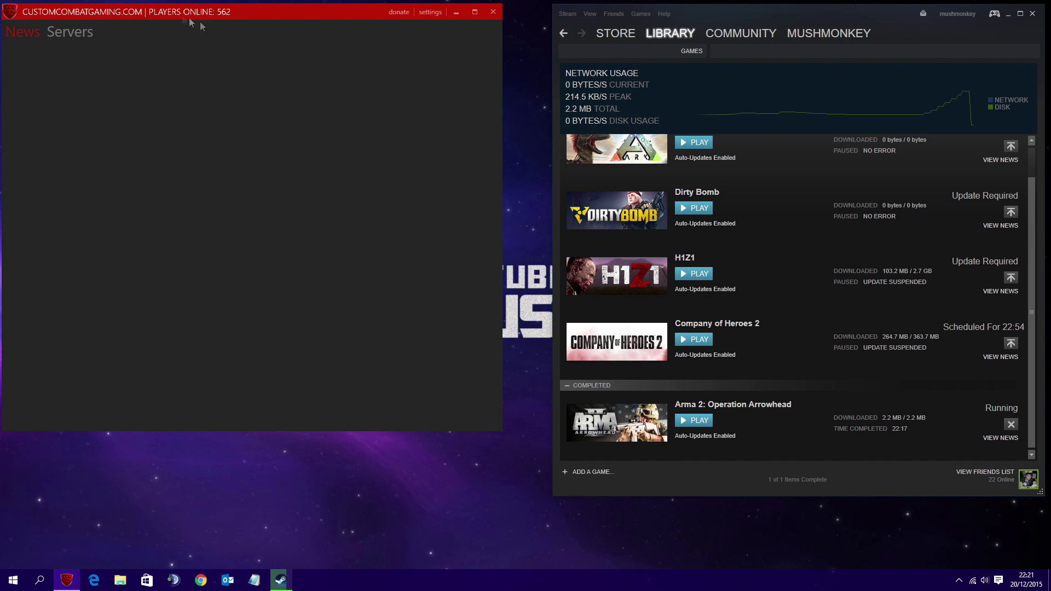
left_click(88, 32)
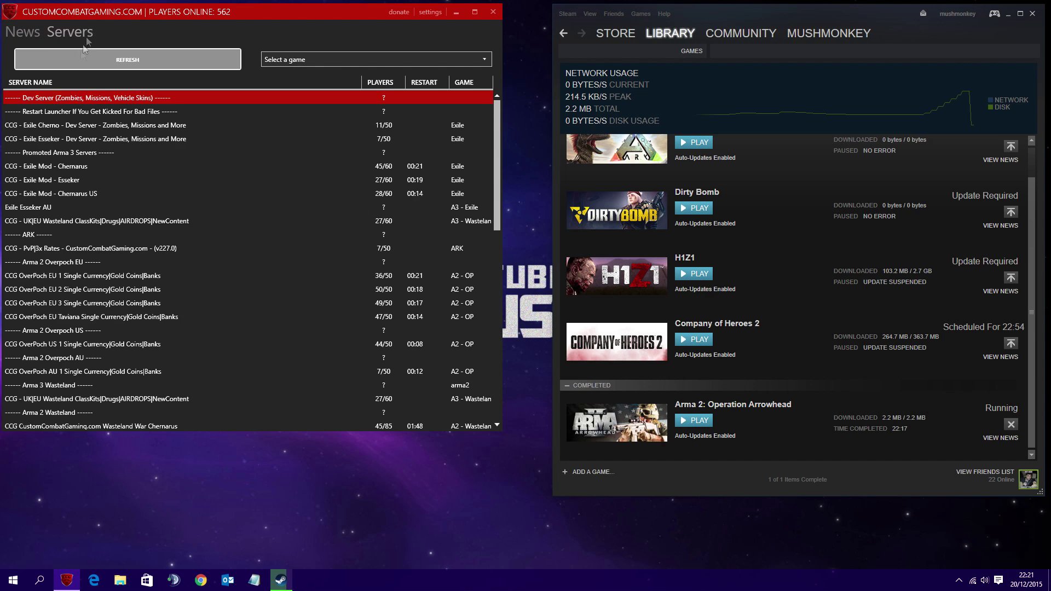
left_click(48, 273)
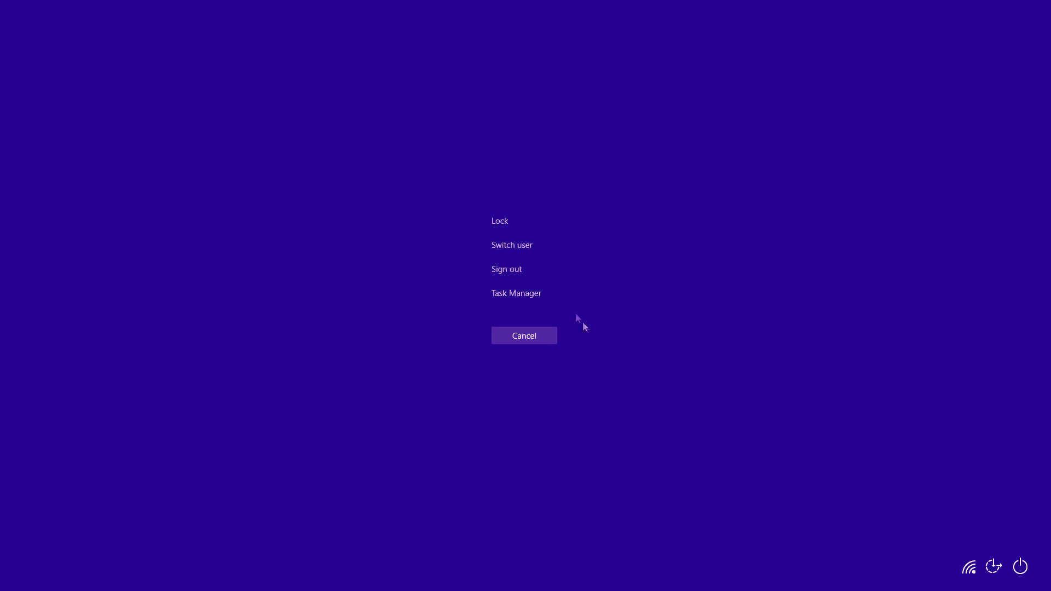
left_click(511, 294)
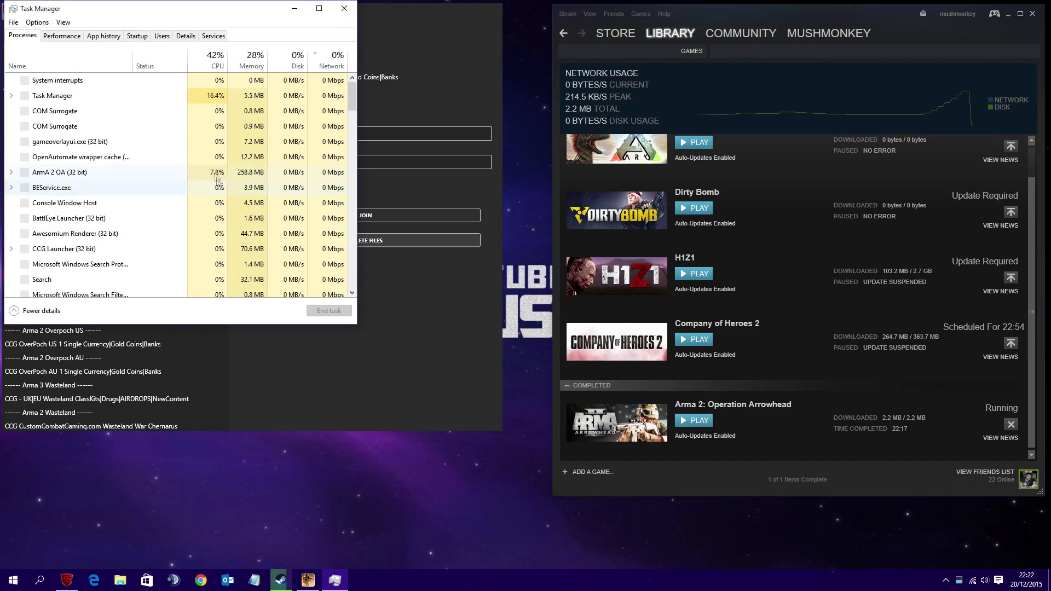